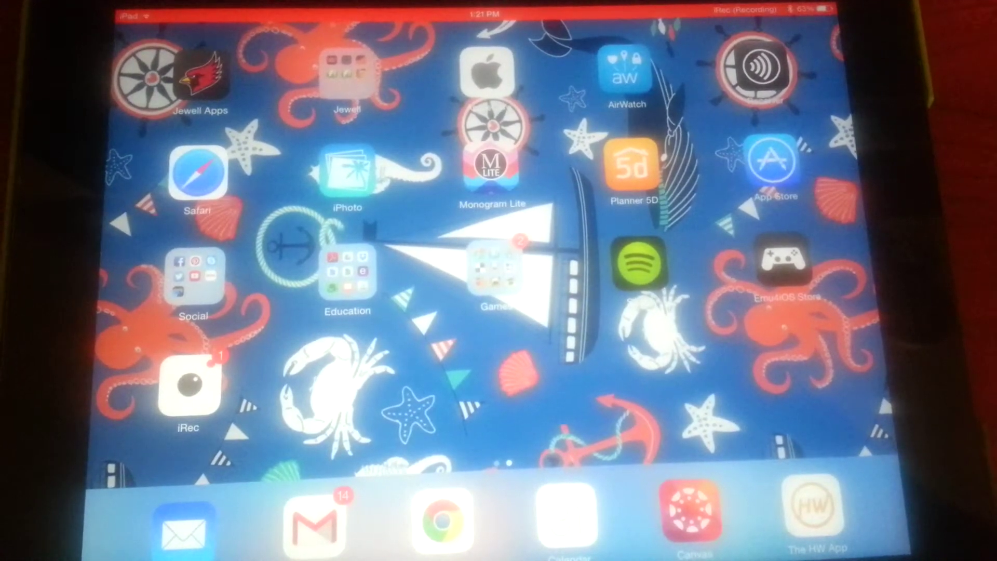
Step: Launch The Homework App from the dock to begin a new assignment
{"action": "left_click", "coordinate": [771, 164]}
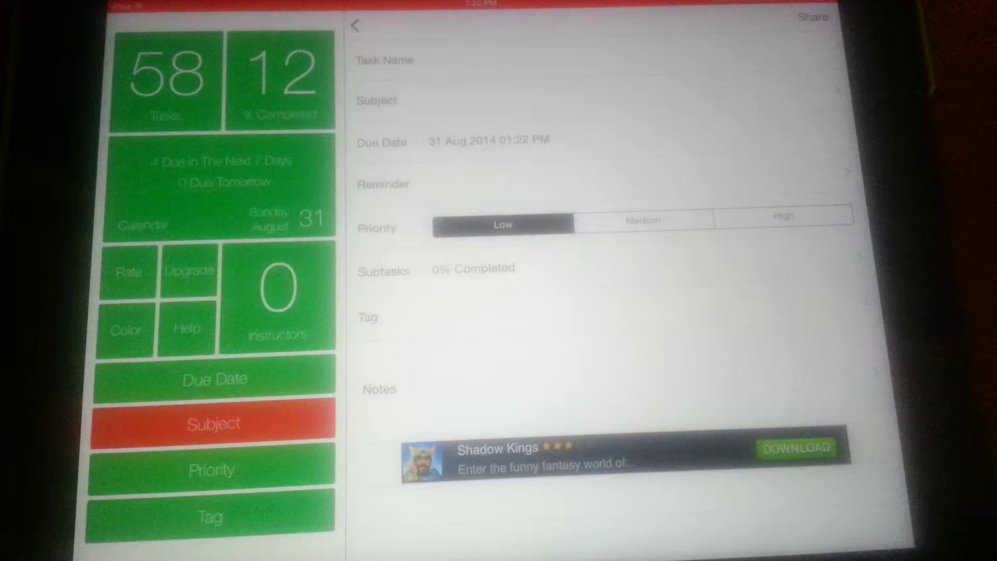
{"action": "type", "text": "Ch"}
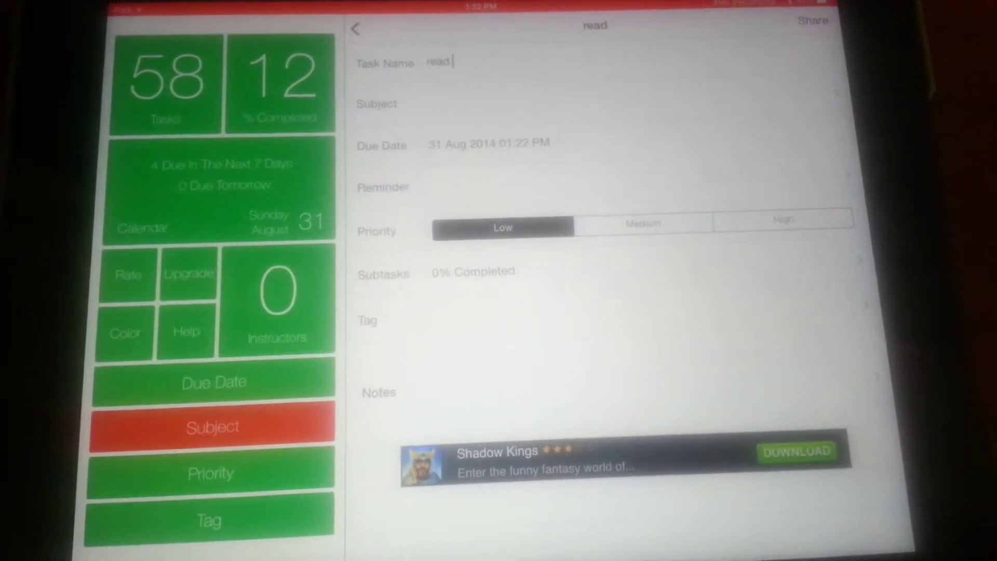
{"action": "type", "text": "1 answe"}
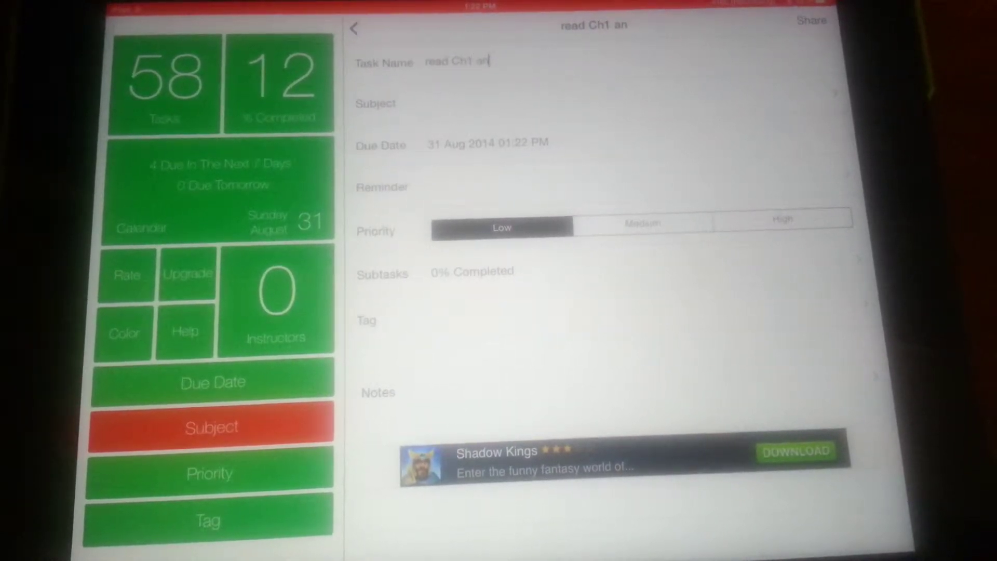
{"action": "type", "text": "r questions"}
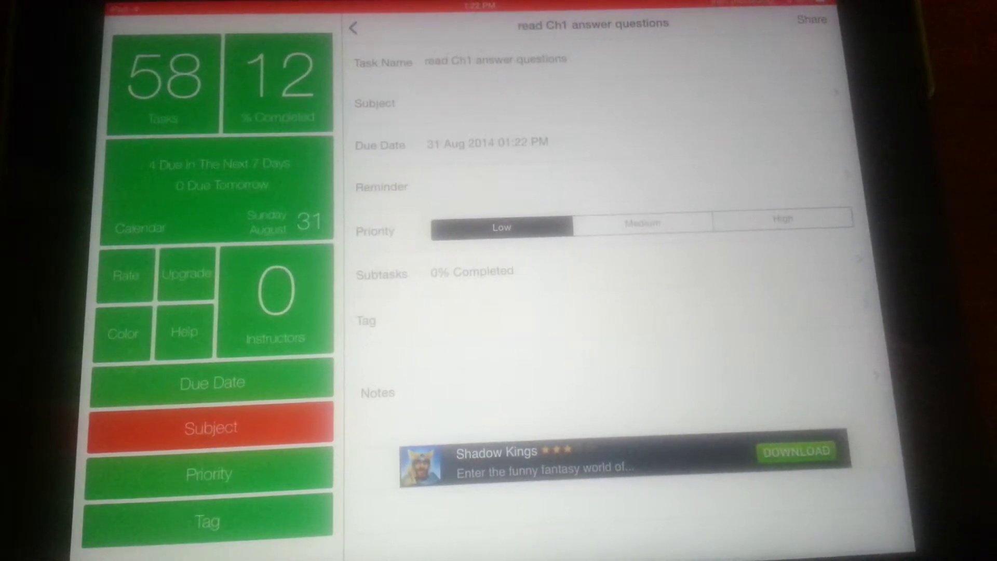
{"action": "type", "text": " 1-5"}
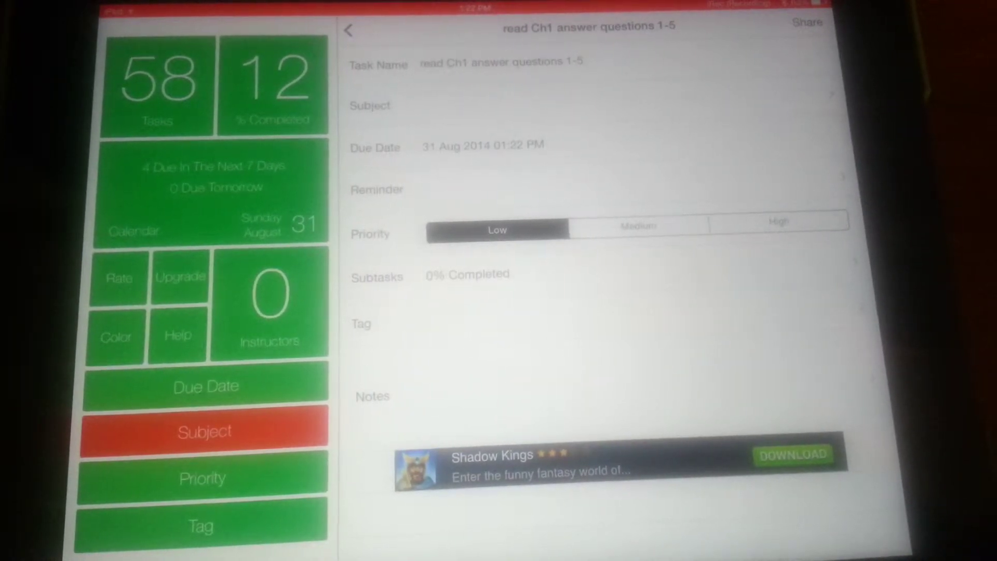
Step: Show the Select subject list for the new assignment
{"action": "left_click", "coordinate": [592, 106]}
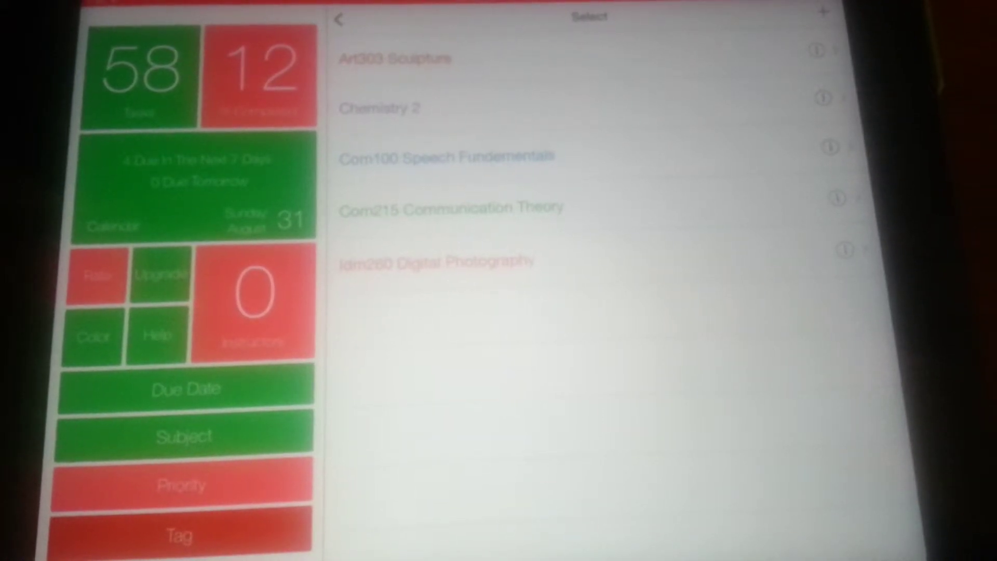
Step: Assign the task to Chemistry 2, due Fri 5 Sep 2014 at 11 AM
{"action": "left_click", "coordinate": [382, 109]}
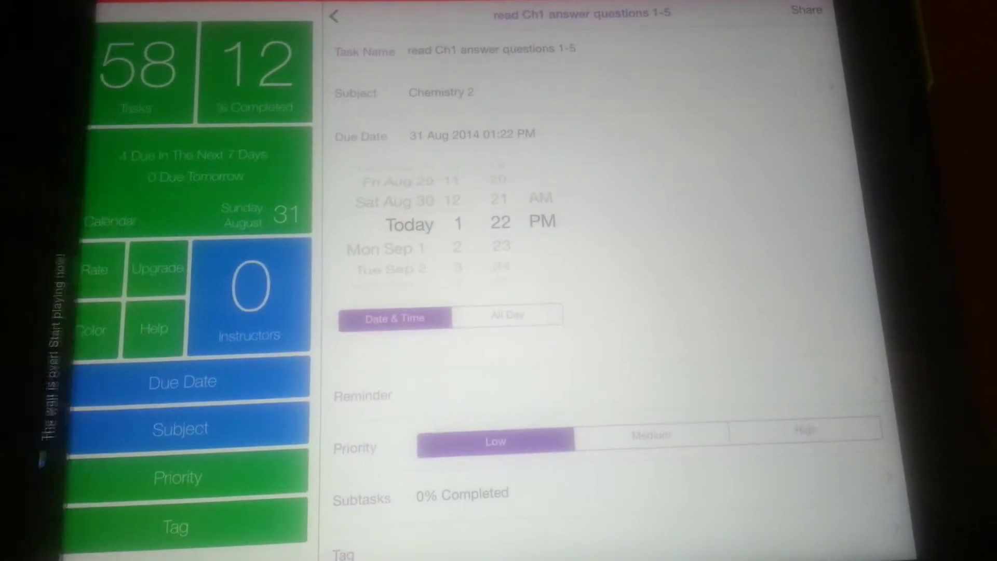
{"action": "scroll", "coordinate": [390, 226], "scroll_direction": "down", "scroll_amount": 5}
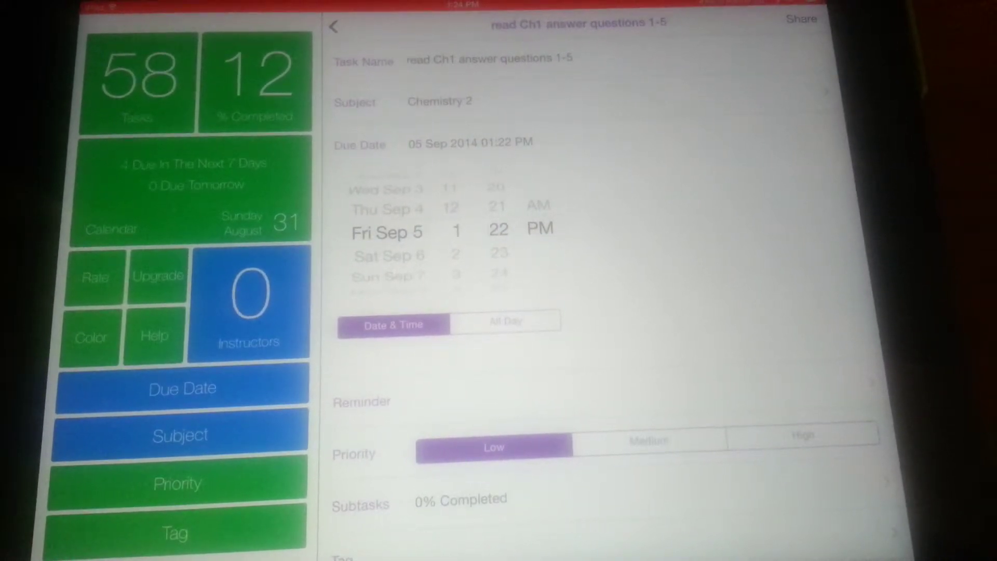
{"action": "scroll", "coordinate": [458, 231], "scroll_direction": "up", "scroll_amount": 2}
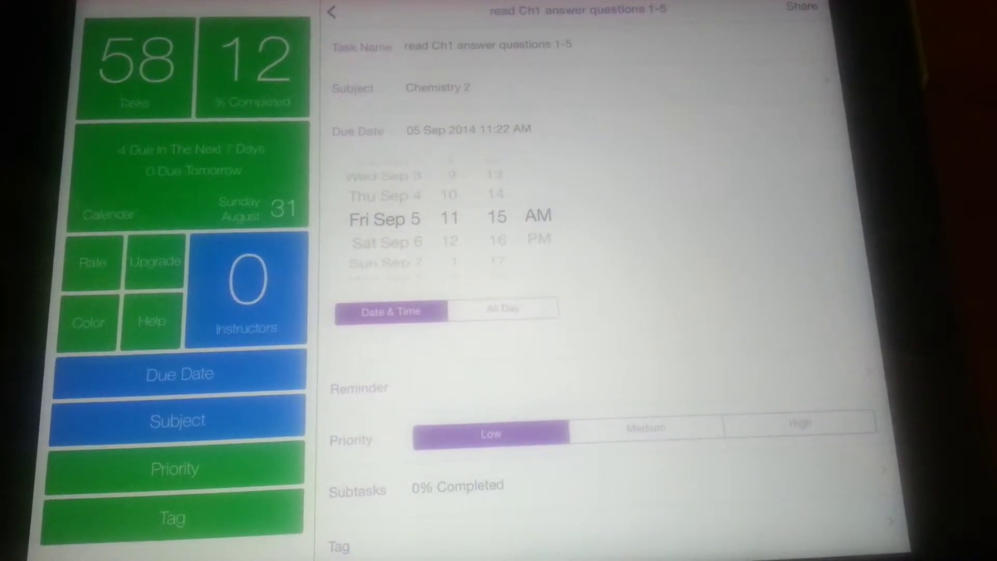
Step: Save a reminder for Thu 4 Sep 2014 at 3:30 PM
{"action": "left_click", "coordinate": [467, 388]}
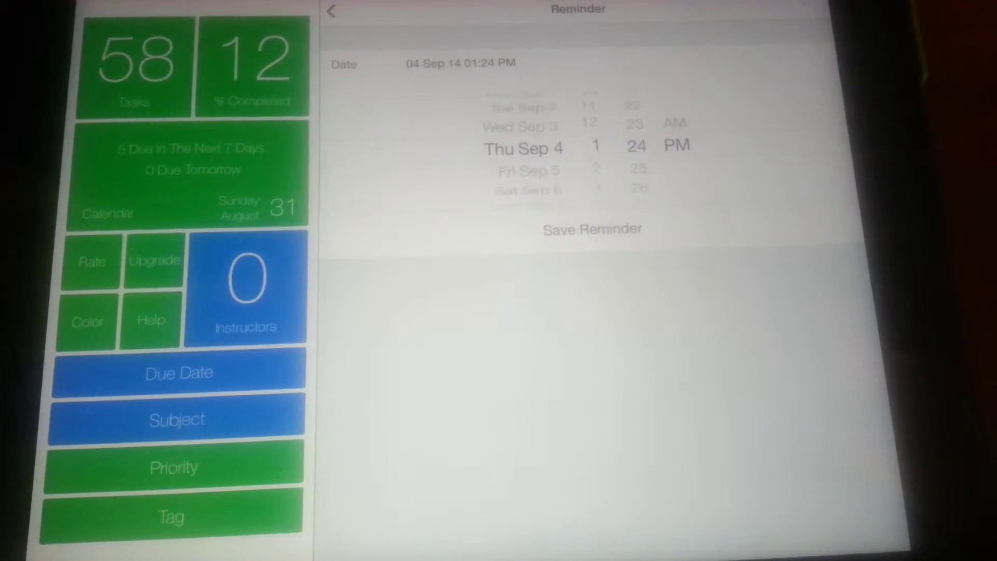
{"action": "scroll", "coordinate": [636, 147], "scroll_direction": "down", "scroll_amount": 3}
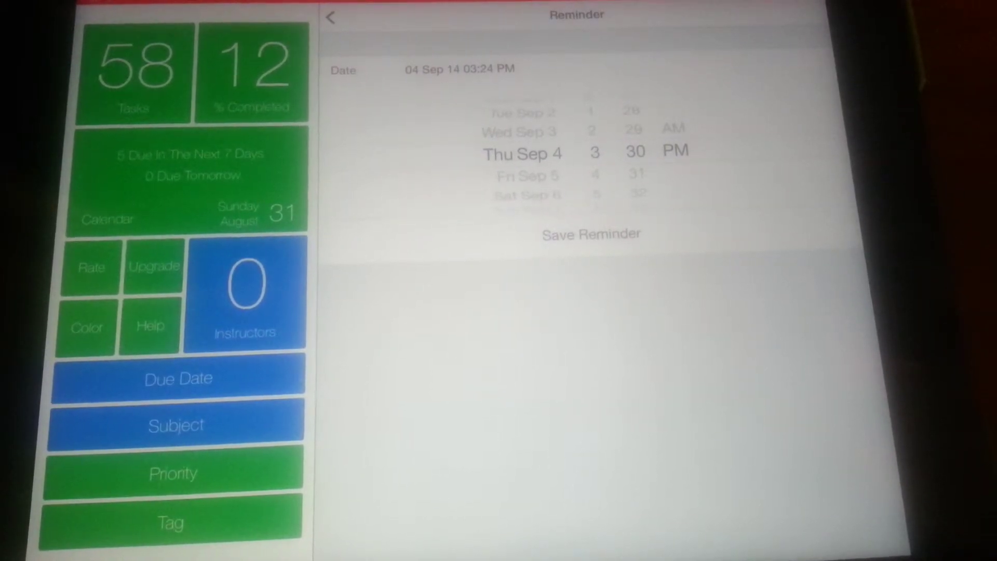
{"action": "left_click", "coordinate": [591, 235]}
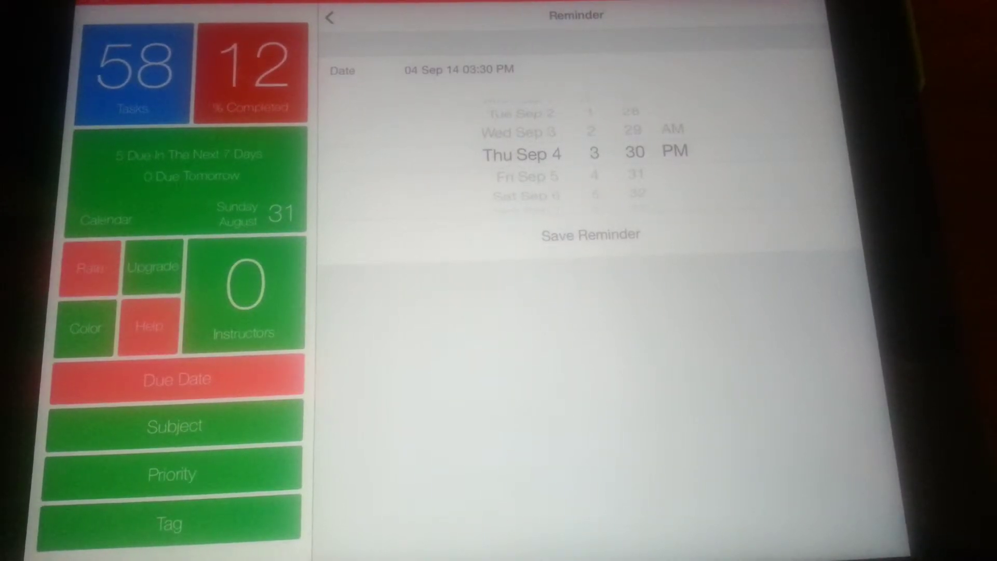
Step: Try Medium and High priority, keep Low, and dismiss the PRO-only Subtasks notice
{"action": "left_click", "coordinate": [330, 17]}
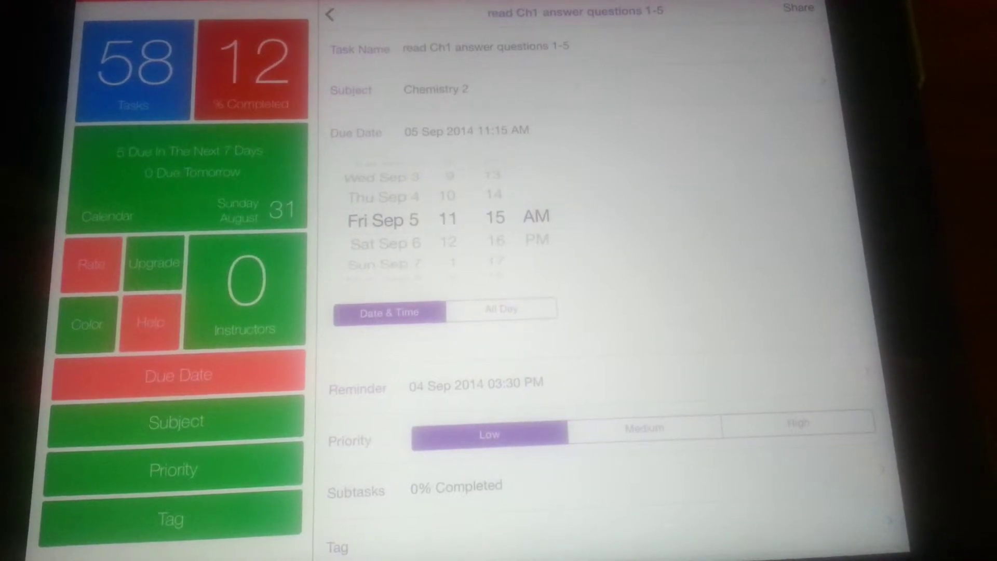
{"action": "left_click", "coordinate": [644, 428]}
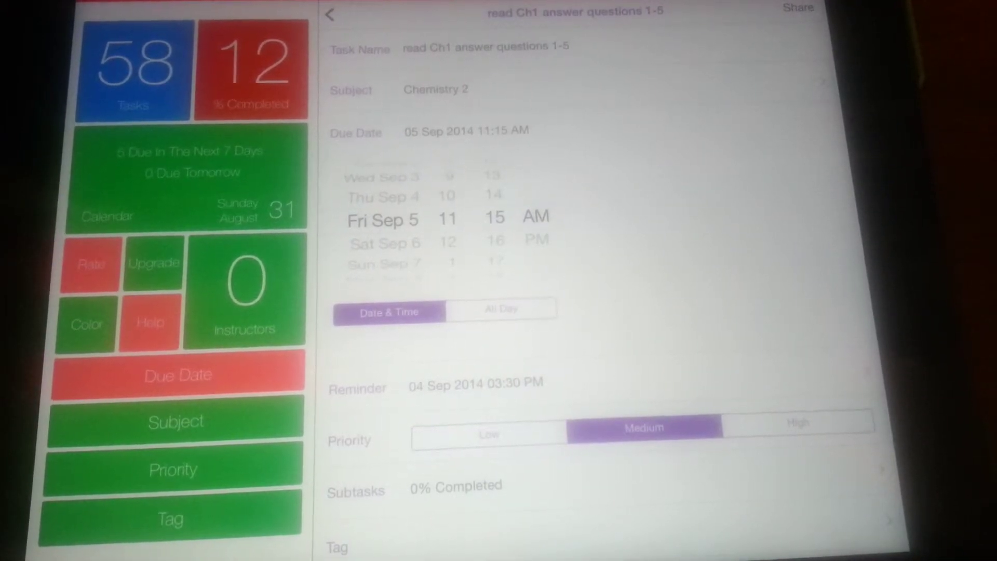
{"action": "left_click", "coordinate": [799, 425]}
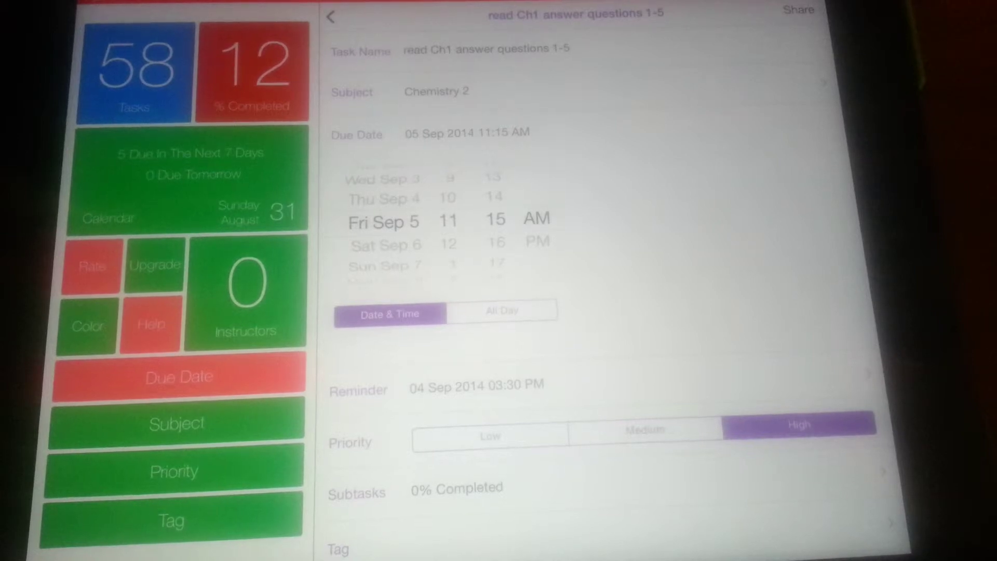
{"action": "left_click", "coordinate": [490, 436]}
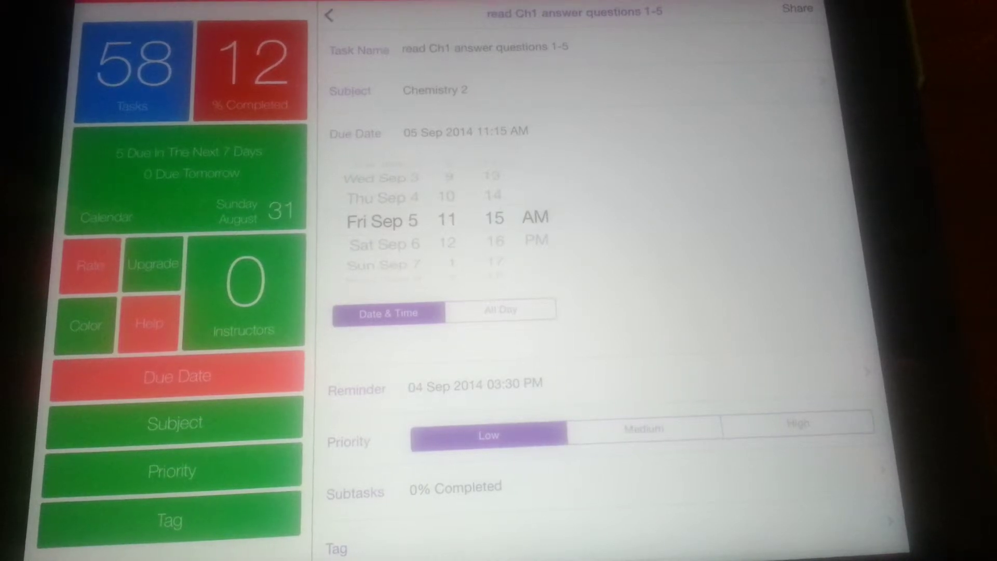
{"action": "scroll", "coordinate": [592, 350], "scroll_direction": "down", "scroll_amount": 4}
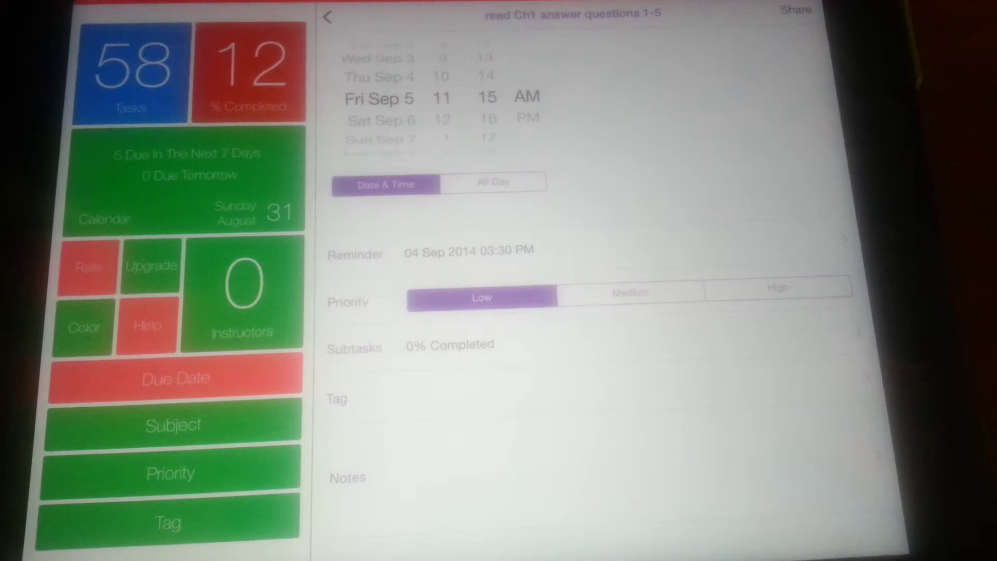
{"action": "left_click", "coordinate": [630, 291]}
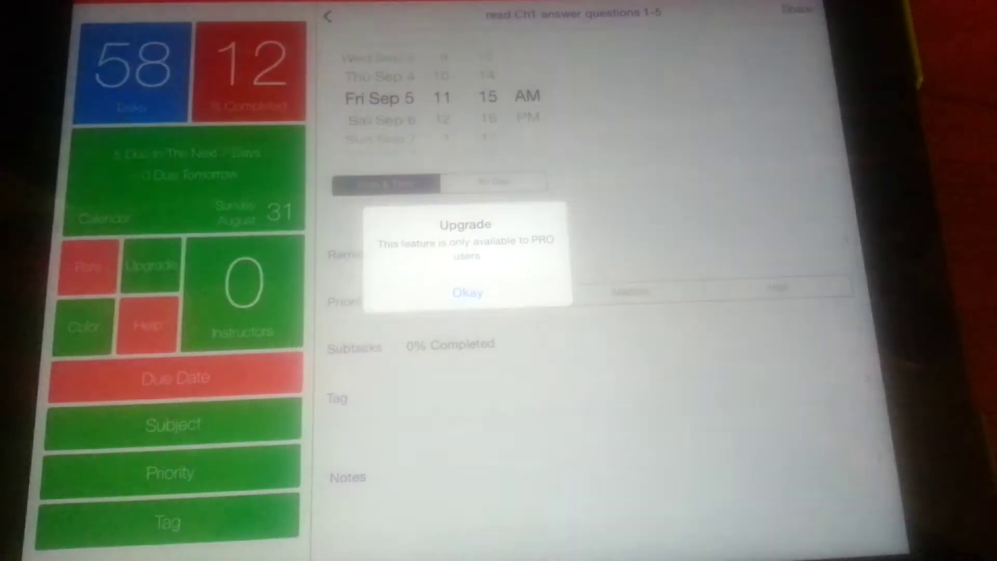
{"action": "left_click", "coordinate": [468, 293]}
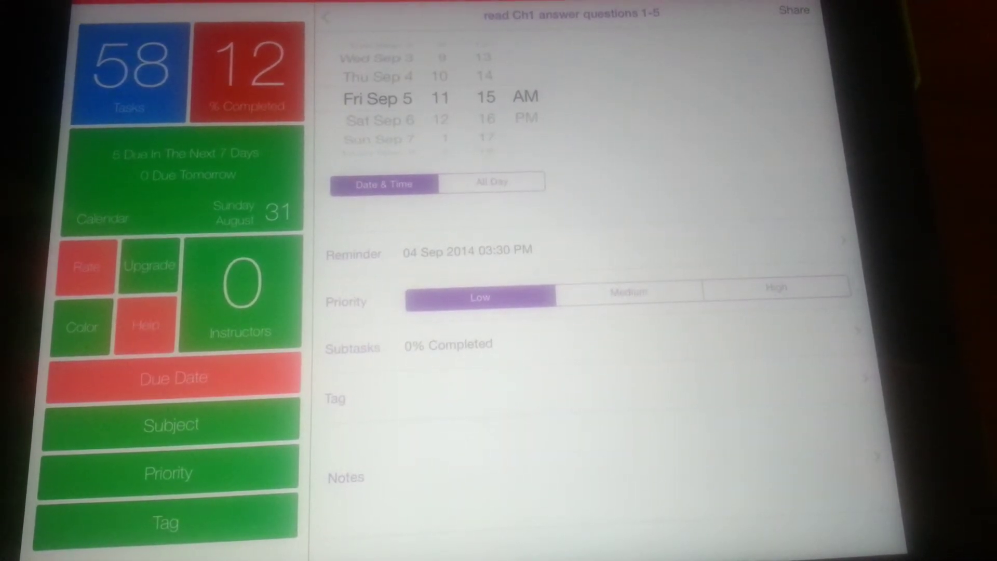
Step: Save 'read Ch1 answer questions 1-5' and return to the due-date task list
{"action": "left_click", "coordinate": [328, 16]}
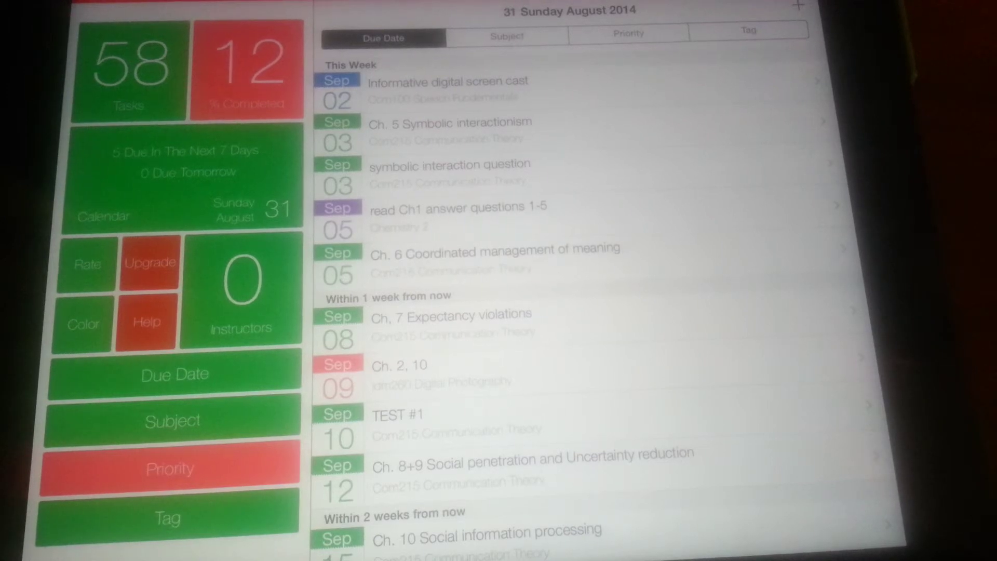
Step: Sort the task list by Subject, then by Priority
{"action": "left_click", "coordinate": [507, 36]}
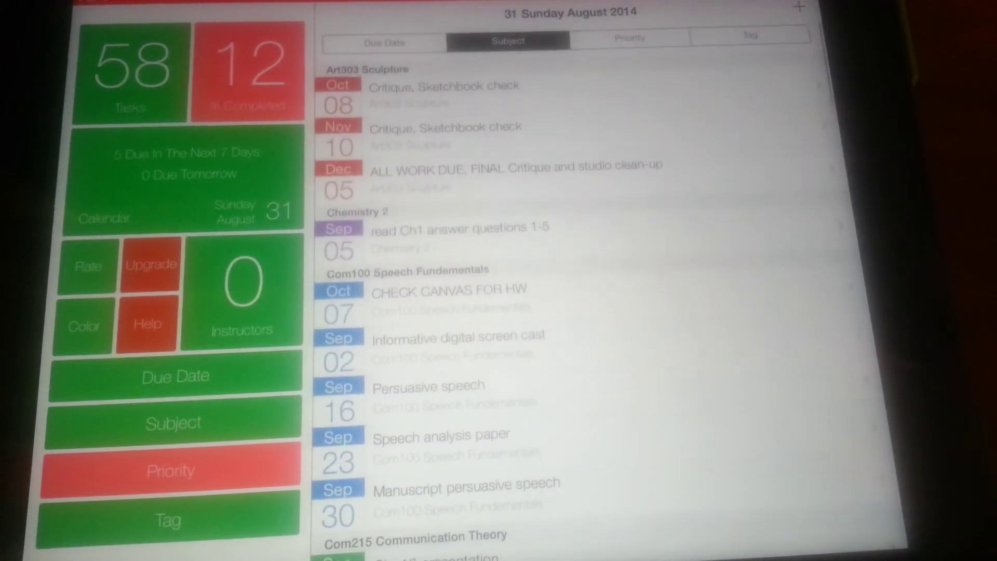
{"action": "left_click", "coordinate": [628, 35]}
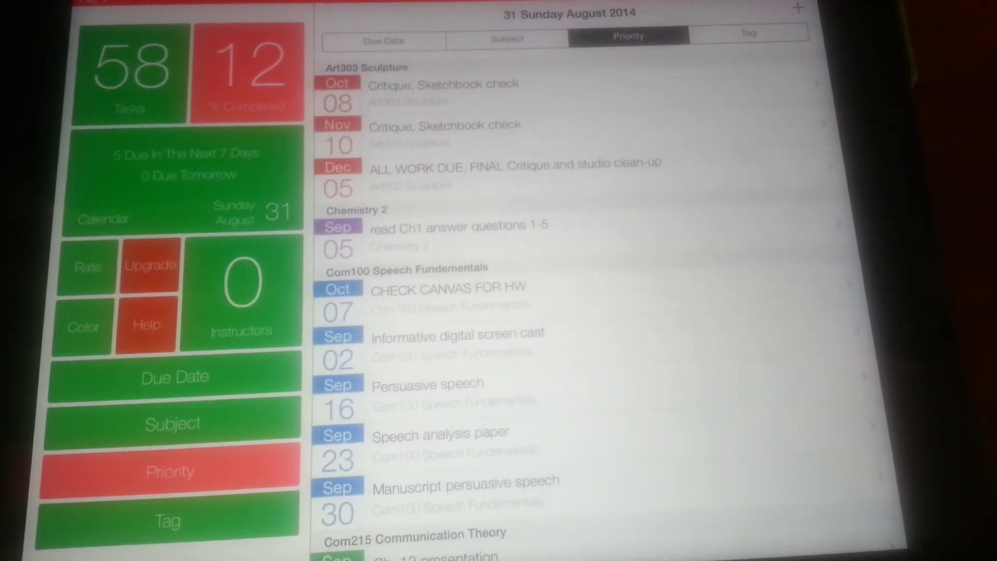
{"action": "scroll", "coordinate": [608, 312], "scroll_direction": "down", "scroll_amount": 5}
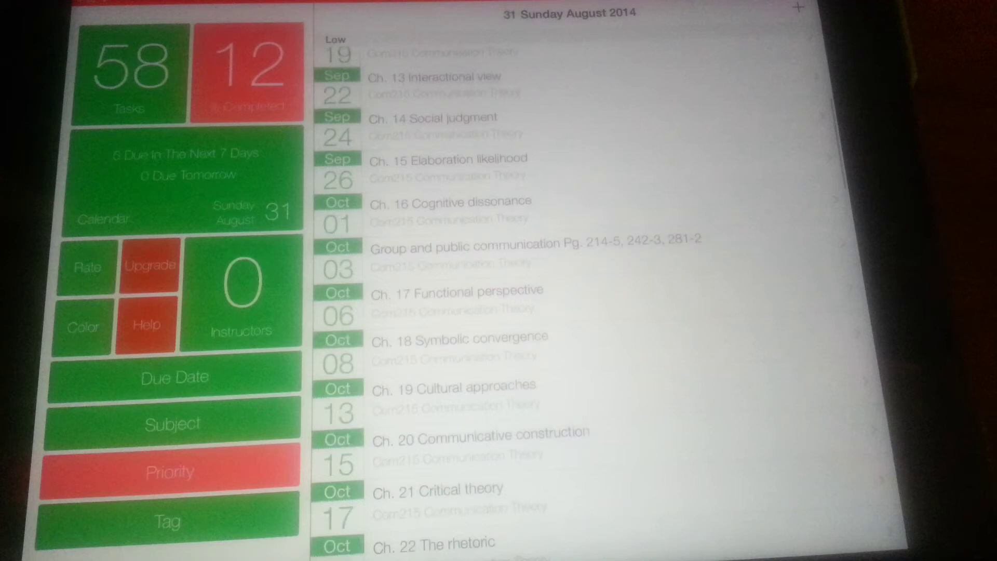
{"action": "scroll", "coordinate": [608, 311], "scroll_direction": "down", "scroll_amount": 8}
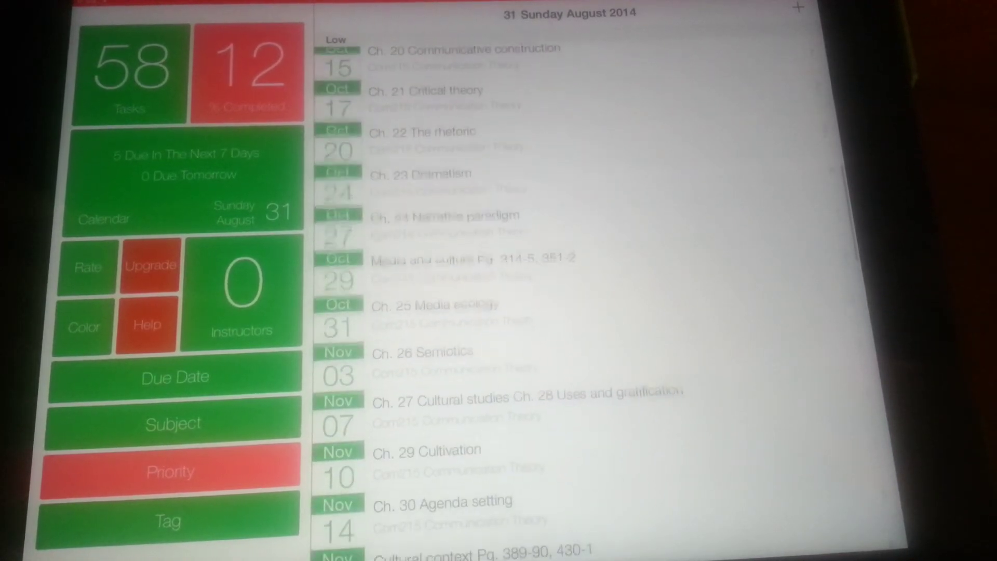
{"action": "scroll", "coordinate": [609, 312], "scroll_direction": "down", "scroll_amount": 6}
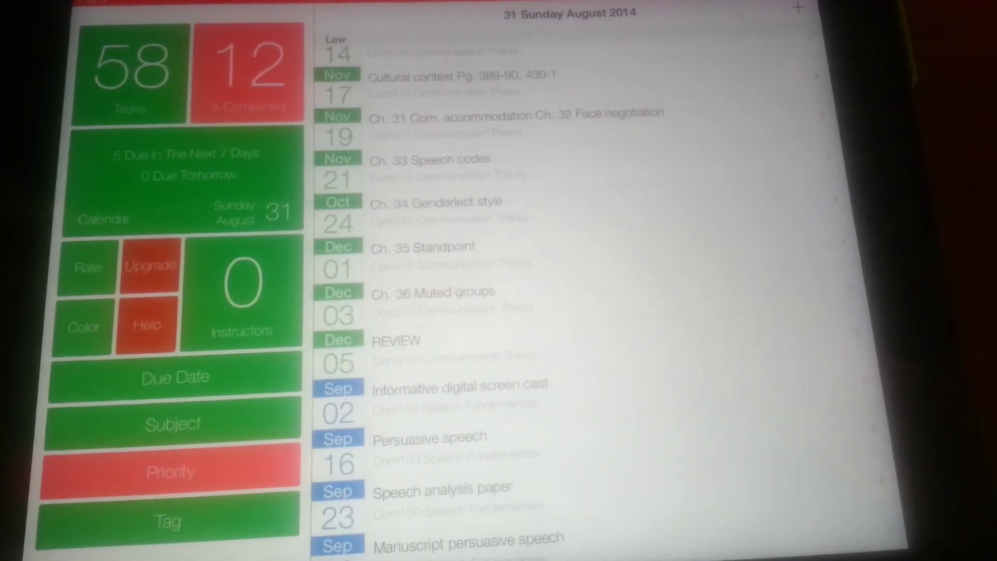
{"action": "scroll", "coordinate": [608, 312], "scroll_direction": "down", "scroll_amount": 4}
{"action": "scroll", "coordinate": [608, 311], "scroll_direction": "down", "scroll_amount": 4}
{"action": "scroll", "coordinate": [608, 312], "scroll_direction": "down", "scroll_amount": 3}
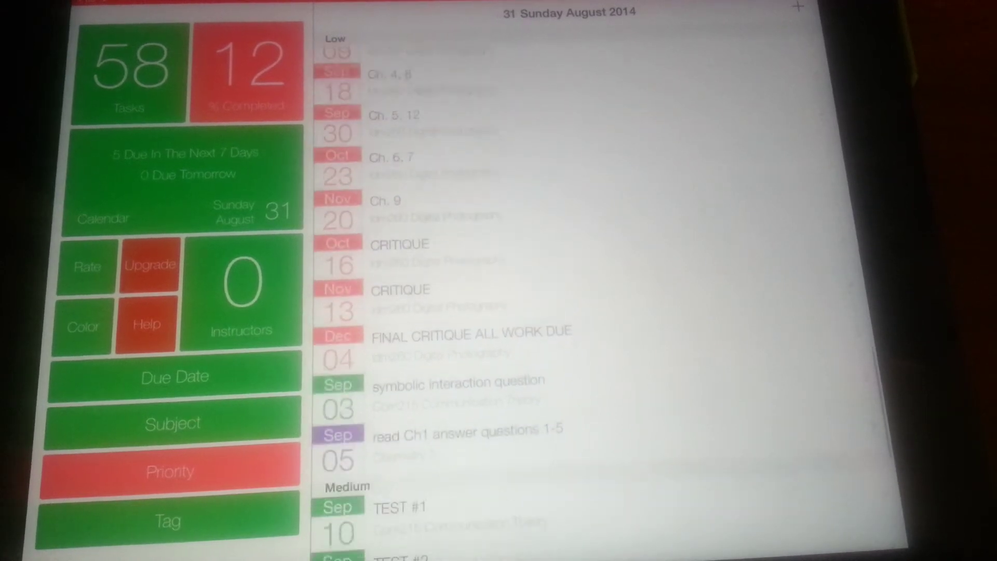
{"action": "scroll", "coordinate": [608, 312], "scroll_direction": "down", "scroll_amount": 3}
{"action": "scroll", "coordinate": [607, 311], "scroll_direction": "down", "scroll_amount": 5}
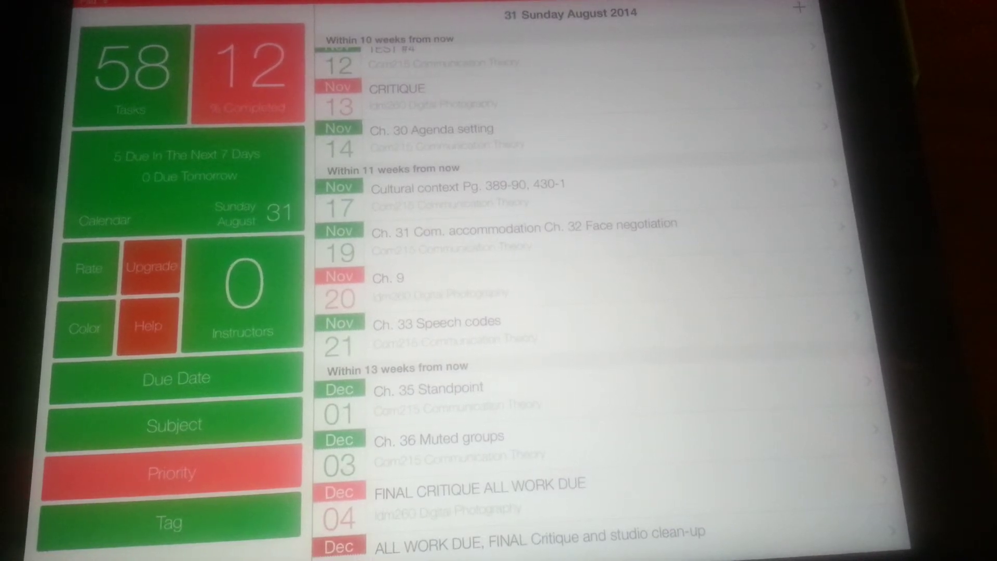
{"action": "scroll", "coordinate": [593, 281], "scroll_direction": "up", "scroll_amount": 10}
{"action": "scroll", "coordinate": [592, 280], "scroll_direction": "up", "scroll_amount": 10}
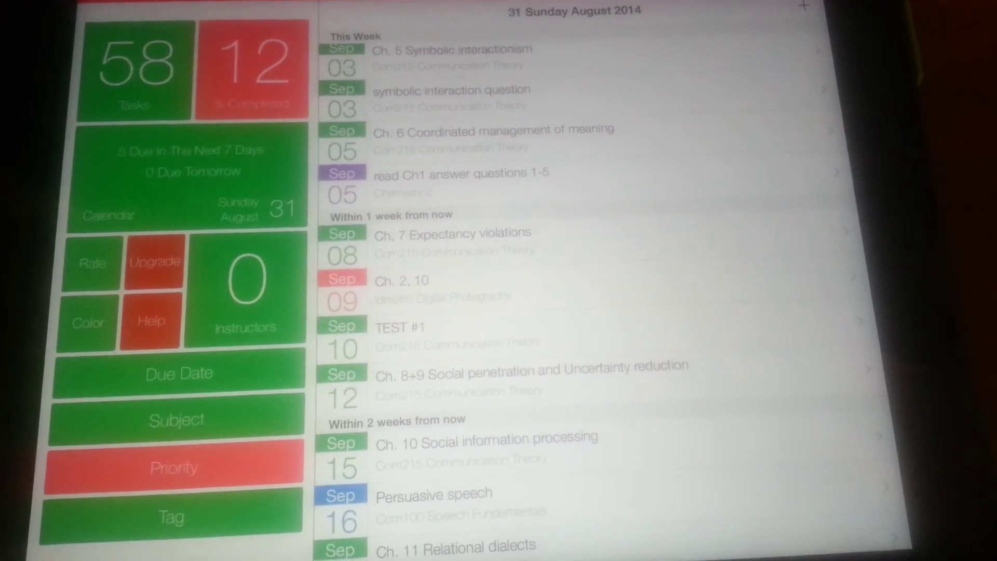
Step: Swipe the 'read Ch1 answer questions 1-5' row right to check it off
{"action": "left_click_drag", "start_coordinate": [374, 183], "coordinate": [732, 183]}
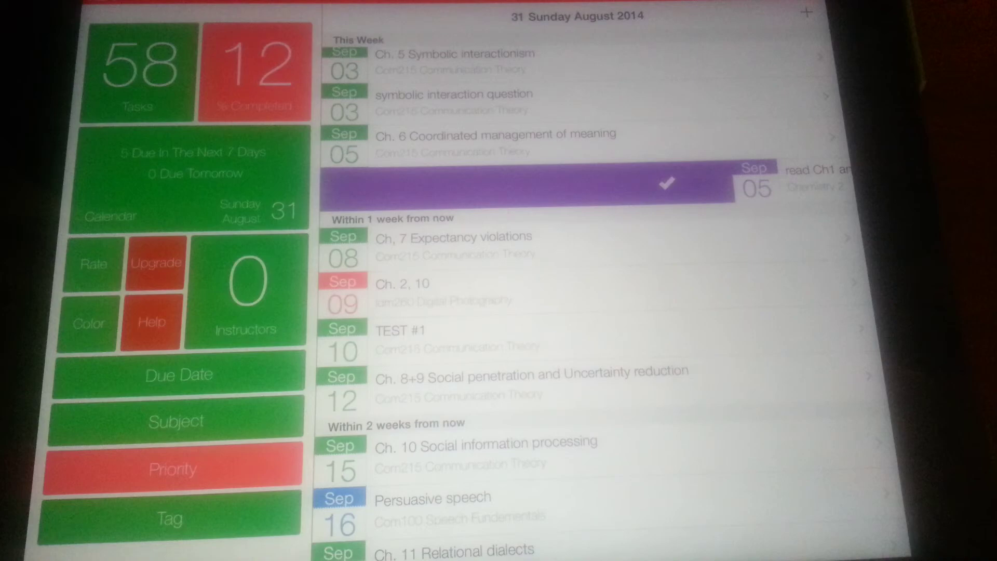